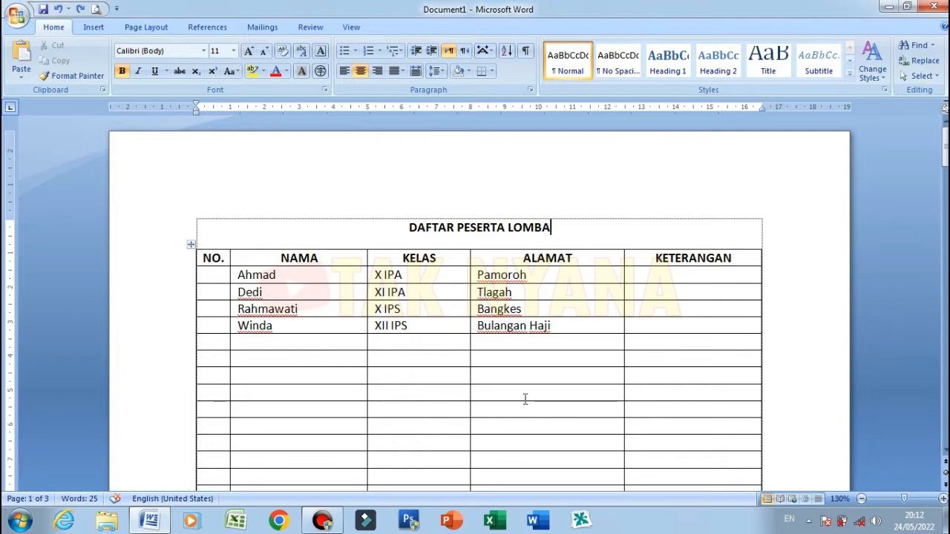
Enter 1, 2 and 3 manually in the NO. cells of the first three participant rows.
{"action": "left_click", "coordinate": [217, 277]}
{"action": "type", "text": "1"}
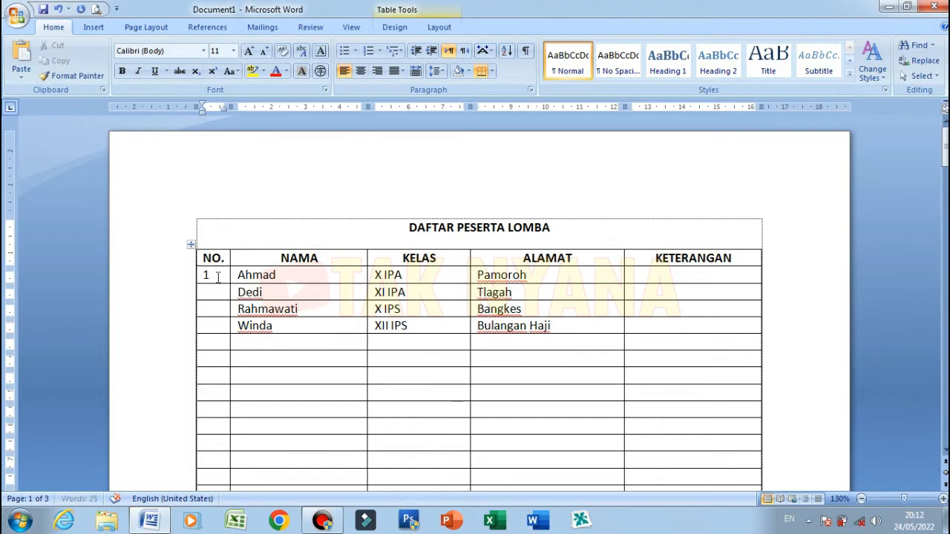
{"action": "left_click", "coordinate": [221, 292]}
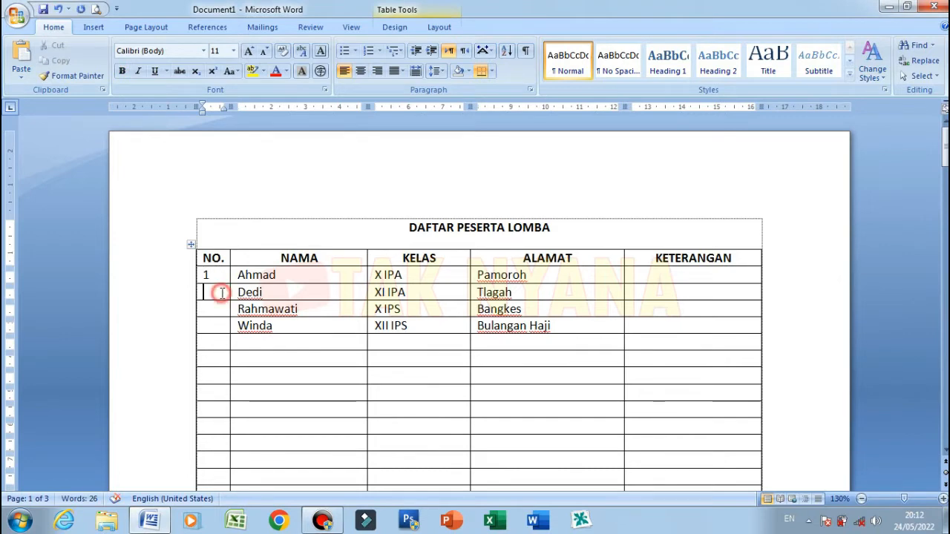
{"action": "type", "text": "2"}
{"action": "left_click", "coordinate": [217, 311]}
{"action": "type", "text": "3"}
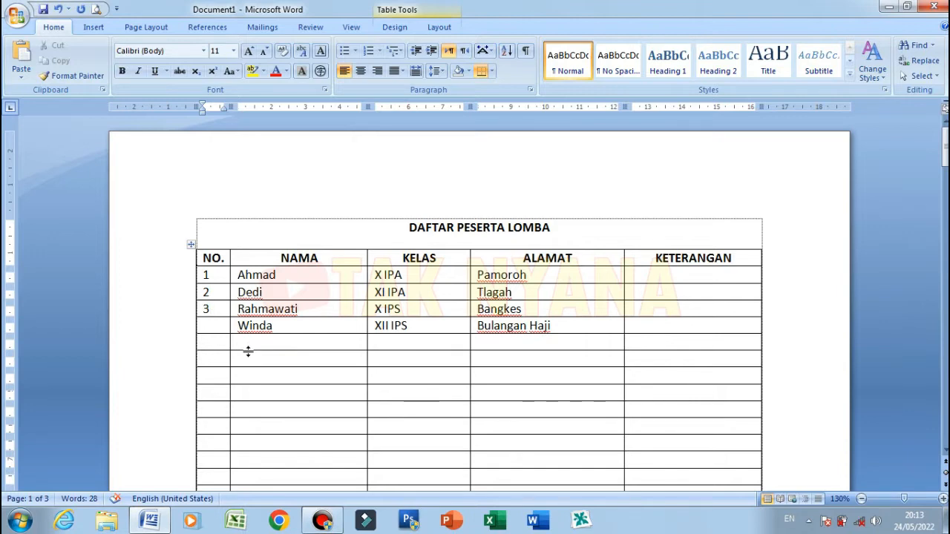
Clear the manually entered numbers from the first three NO. cells.
{"action": "left_click", "coordinate": [219, 277]}
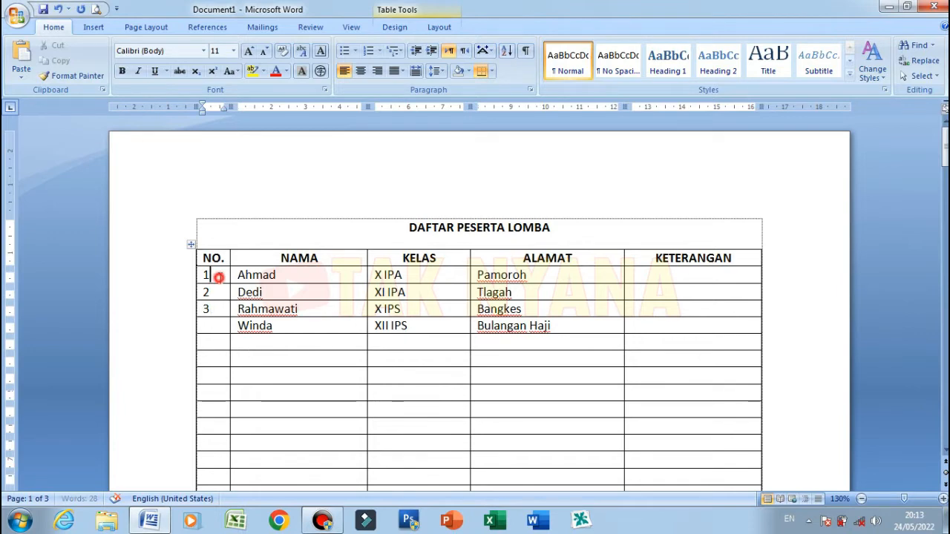
{"action": "left_click_drag", "start_coordinate": [218, 277], "coordinate": [219, 310]}
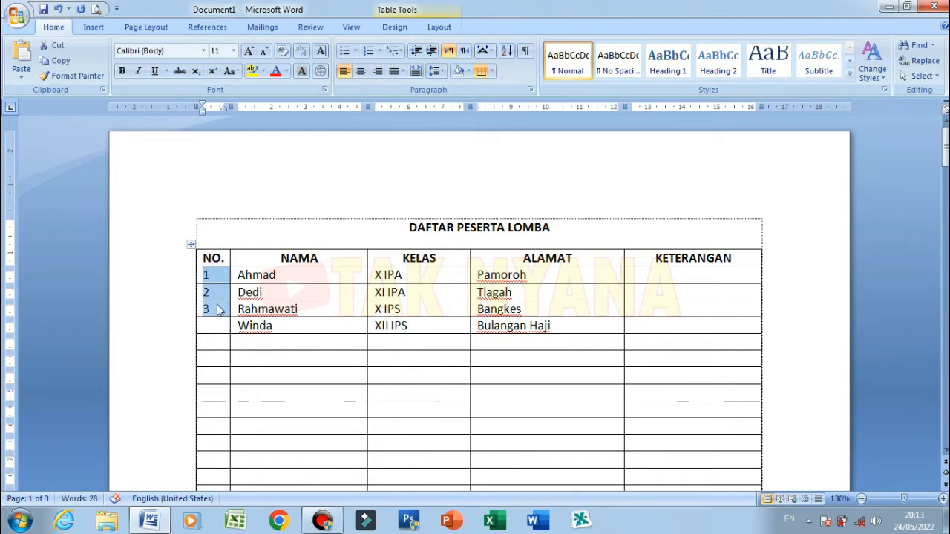
{"action": "key", "text": "Delete"}
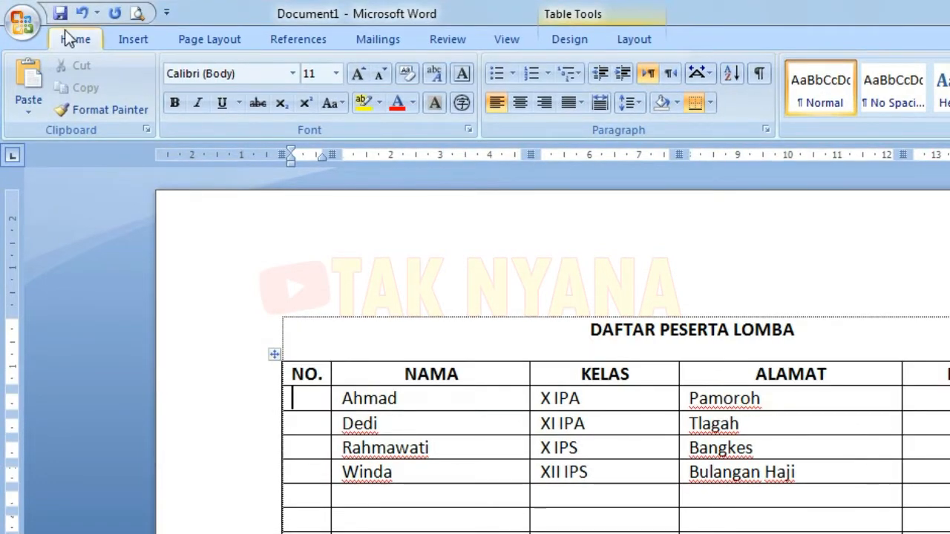
Apply the 1. 2. 3. numbering format to the first empty cell under NO.
{"action": "left_click", "coordinate": [547, 74]}
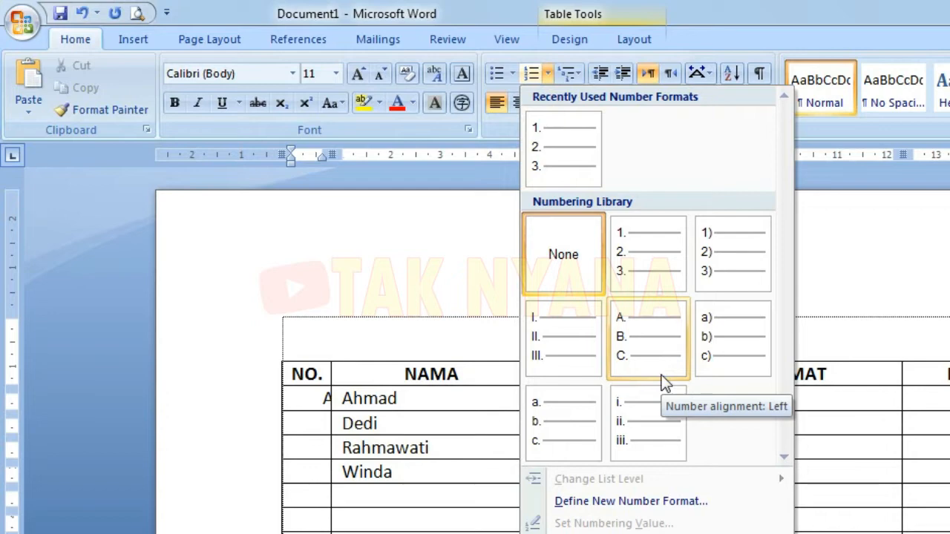
{"action": "left_click", "coordinate": [643, 271]}
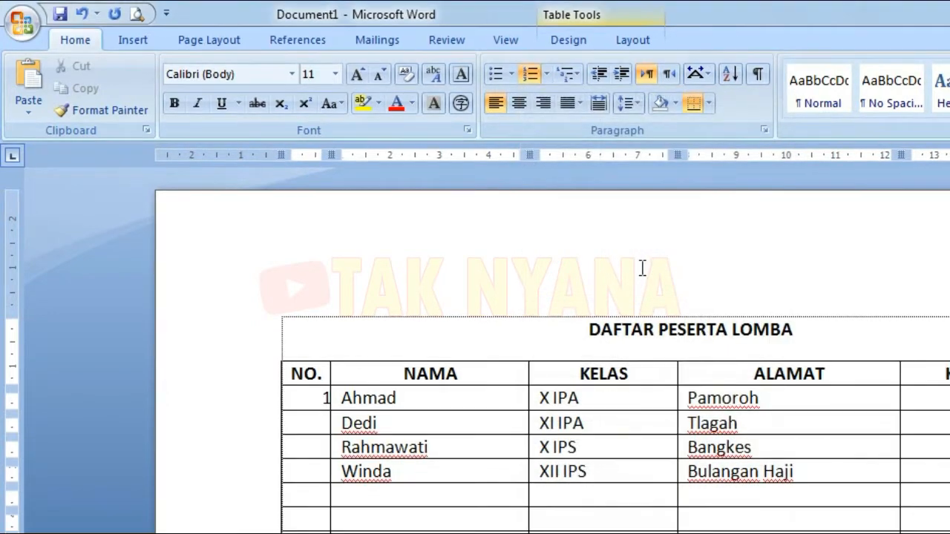
Try reducing the indent of the automatic number in the first NO. cell, and undo the change.
{"action": "left_click", "coordinate": [306, 402]}
{"action": "key", "text": "ctrl+shift+m"}
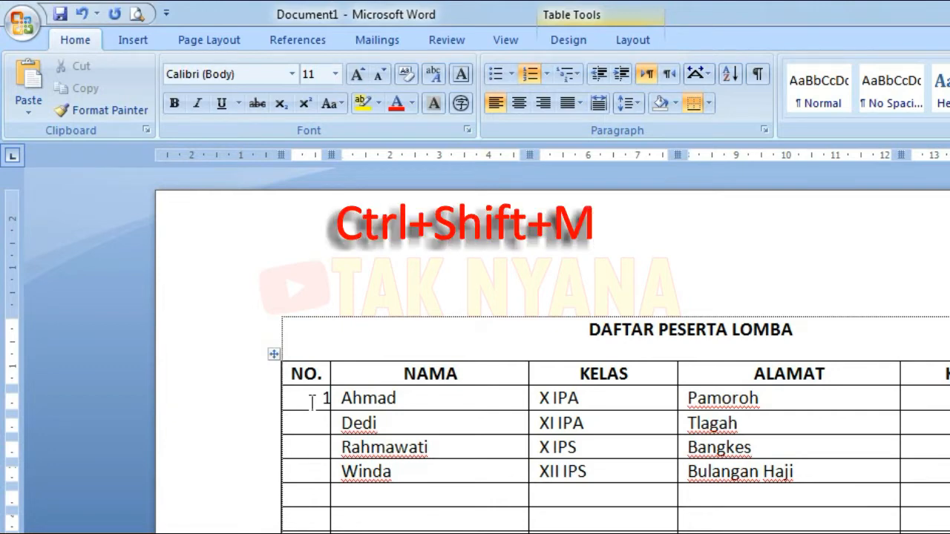
{"action": "key", "text": "ctrl+shift+m"}
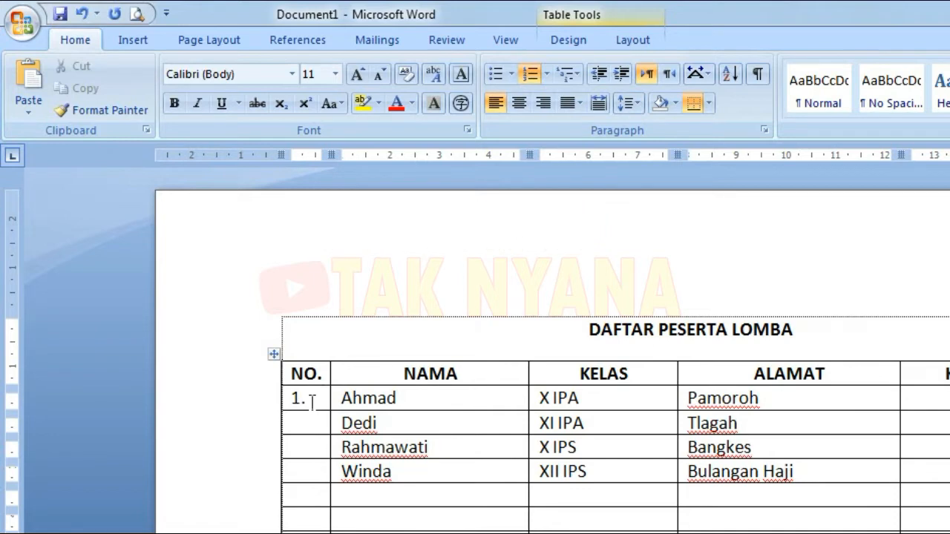
{"action": "key", "text": "ctrl+z"}
Shift the first NO. cell's first-line indent toward the cell's left edge, widening the column for access and narrowing it back.
{"action": "left_click_drag", "start_coordinate": [330, 159], "coordinate": [392, 171]}
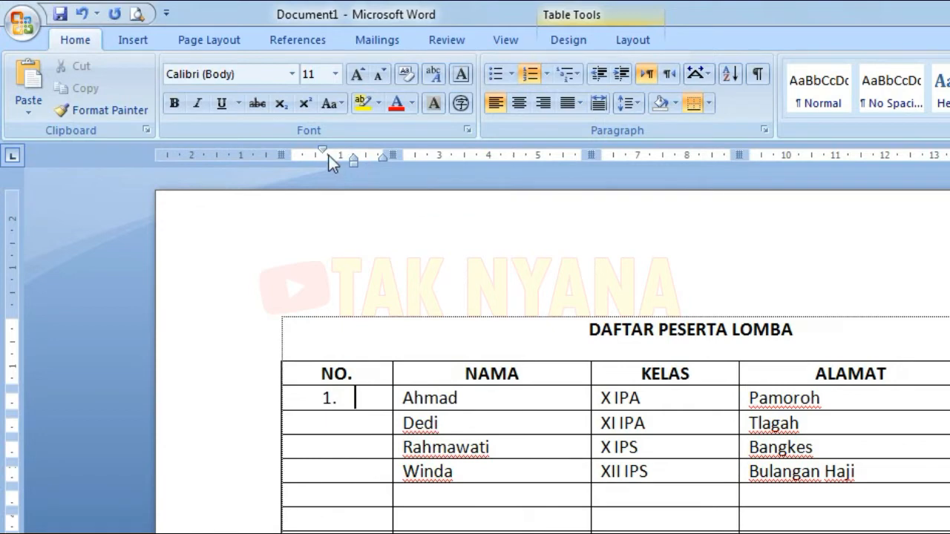
{"action": "left_click_drag", "start_coordinate": [322, 151], "coordinate": [294, 153]}
{"action": "mouse_move", "coordinate": [402, 154]}
{"action": "left_mouse_down"}
{"action": "mouse_move", "coordinate": [329, 159]}
{"action": "mouse_move", "coordinate": [319, 169]}
{"action": "left_mouse_up"}
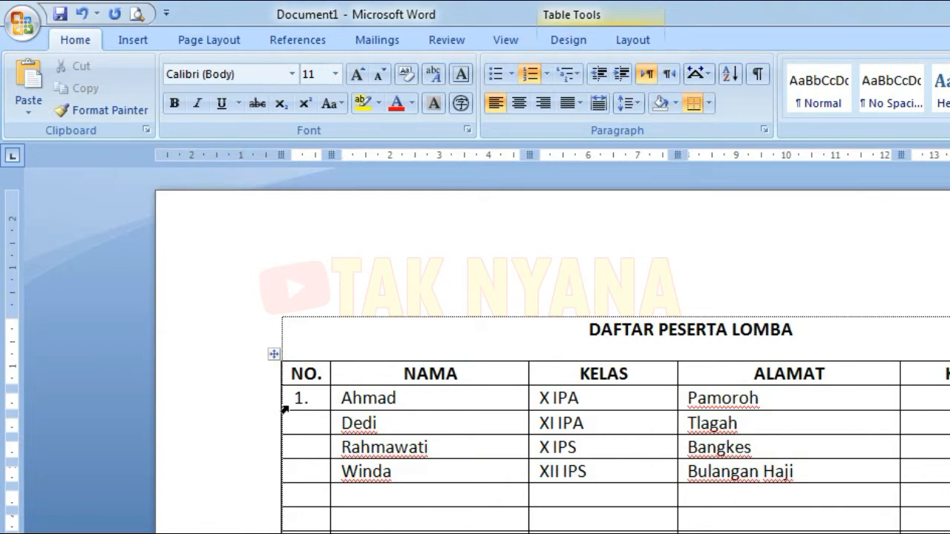
Copy the automatically numbered first cell of the NO. column.
{"action": "left_click", "coordinate": [284, 409]}
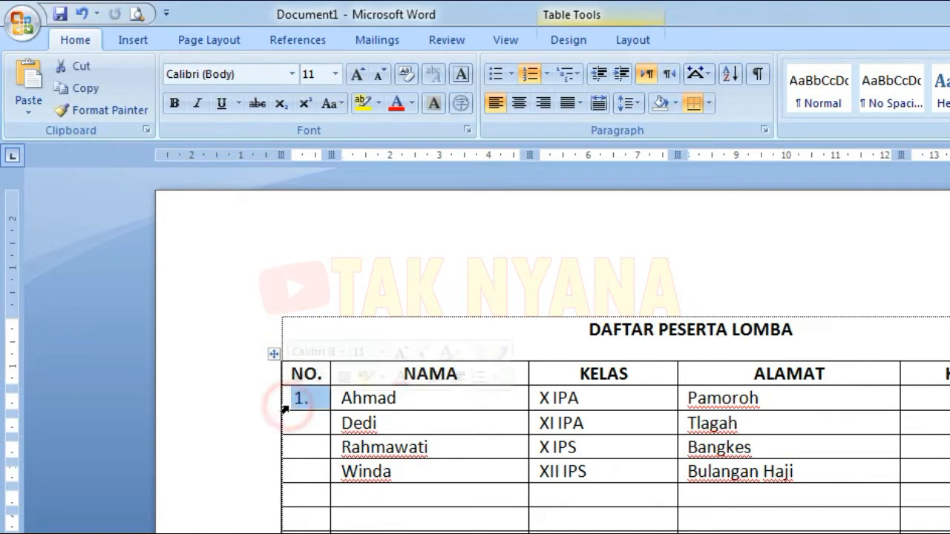
{"action": "right_click", "coordinate": [302, 409]}
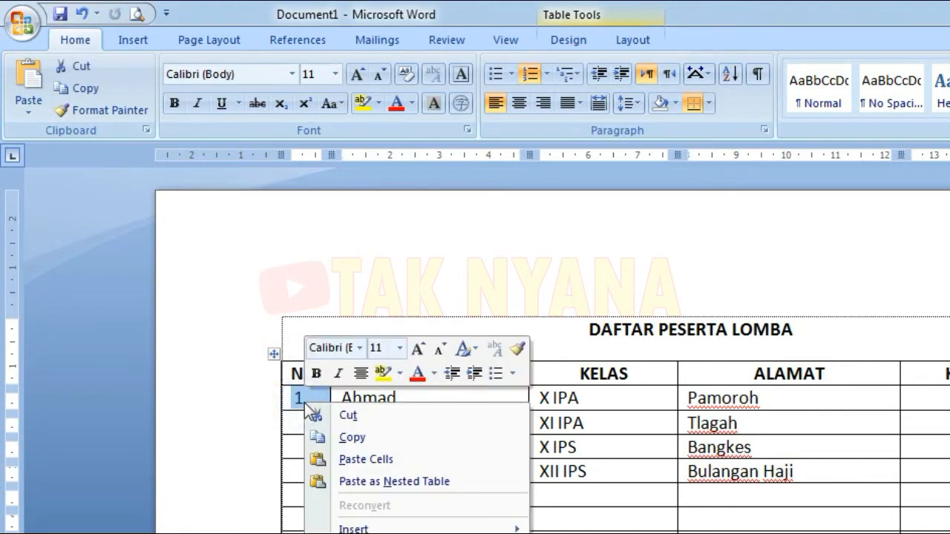
{"action": "left_click", "coordinate": [351, 438]}
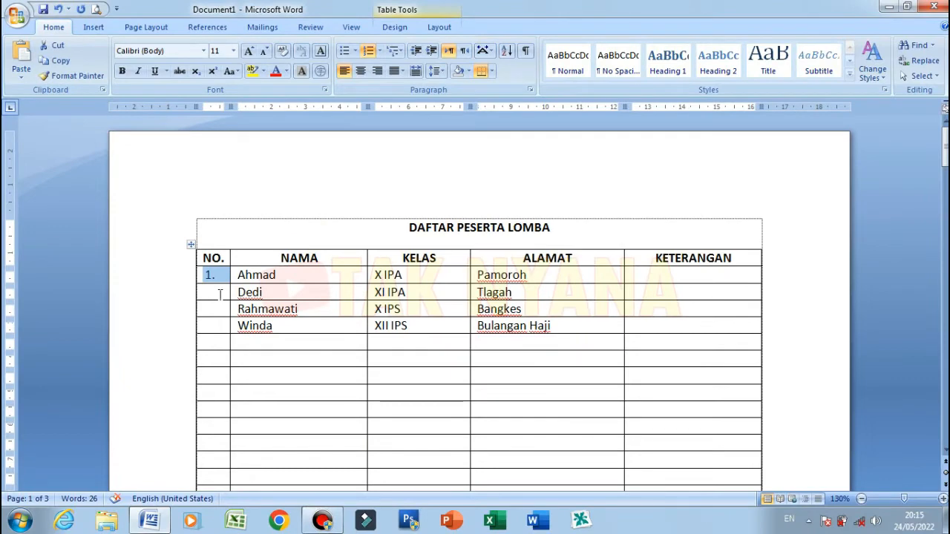
Paste the copied numbered cell into all remaining NO. cells, from the second participant row to the table's last row.
{"action": "left_click", "coordinate": [220, 294]}
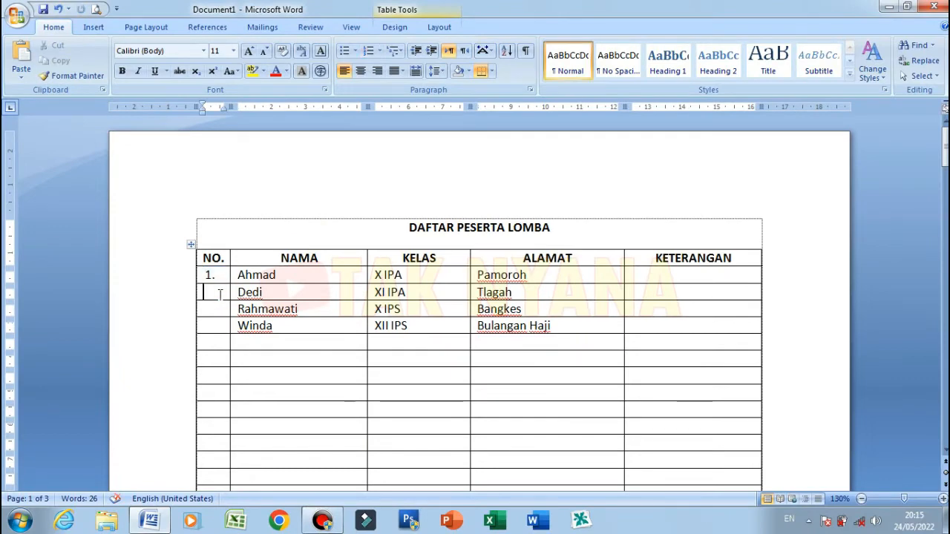
{"action": "key", "text": "shift+Down"}
{"action": "key", "text": "shift+Down"}
{"action": "key", "text": "shift+Down"}
{"action": "key", "text": "shift+Down"}
{"action": "key", "text": "shift+Down"}
{"action": "key", "text": "shift+Down"}
{"action": "key", "text": "shift+Down"}
{"action": "key", "text": "shift+Down"}
{"action": "key", "text": "shift+Down"}
{"action": "key", "text": "shift+Down"}
{"action": "key", "text": "shift+Down"}
{"action": "key", "text": "shift+Down"}
{"action": "key", "text": "shift+Down"}
{"action": "key", "text": "shift+Down"}
{"action": "key", "text": "shift+Down"}
{"action": "key", "text": "shift+Down"}
{"action": "key", "text": "shift+Down"}
{"action": "key", "text": "shift+Down"}
{"action": "key", "text": "shift+Down"}
{"action": "key", "text": "shift+Down"}
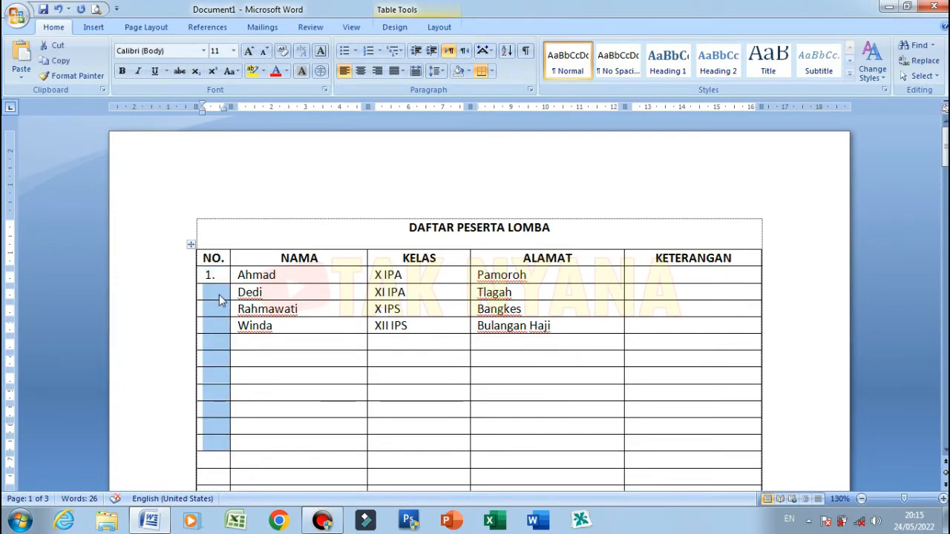
{"action": "key", "text": "shift+Down"}
{"action": "key", "text": "shift+Down"}
{"action": "key", "text": "shift+Down"}
{"action": "key", "text": "shift+Down"}
{"action": "key", "text": "shift+Down"}
{"action": "key", "text": "shift+Down"}
{"action": "key", "text": "shift+Down"}
{"action": "key", "text": "shift+Down"}
{"action": "key", "text": "shift+Down"}
{"action": "key", "text": "shift+Down"}
{"action": "key", "text": "shift+Down"}
{"action": "key", "text": "shift+Down"}
{"action": "key", "text": "shift+Down"}
{"action": "key", "text": "shift+Down"}
{"action": "key", "text": "shift+Down"}
{"action": "key", "text": "shift+Down"}
{"action": "key", "text": "shift+Down"}
{"action": "key", "text": "shift+Down"}
{"action": "key", "text": "shift+Down"}
{"action": "key", "text": "shift+Down"}
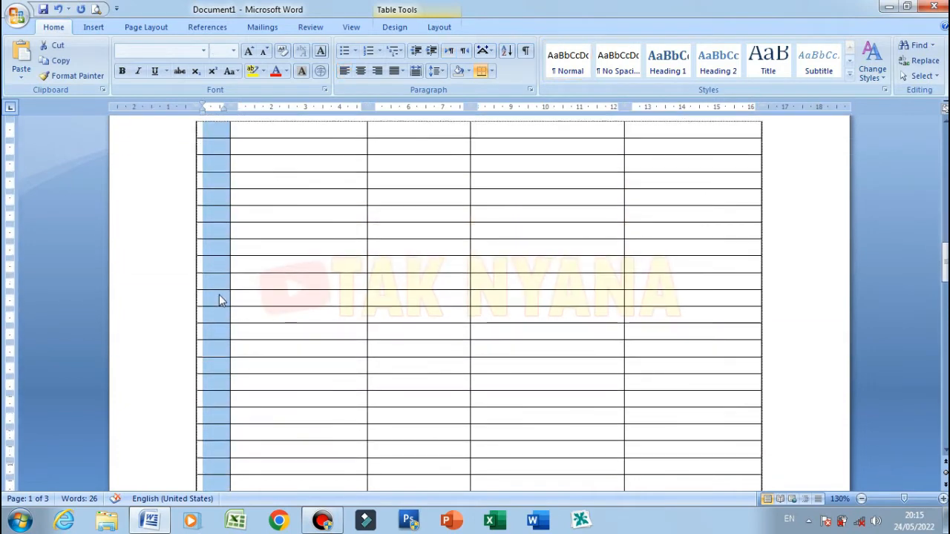
{"action": "key", "text": "shift+Down"}
{"action": "key", "text": "shift+Down"}
{"action": "key", "text": "shift+Down"}
{"action": "key", "text": "shift+Down"}
{"action": "key", "text": "shift+Down"}
{"action": "key", "text": "shift+Down"}
{"action": "key", "text": "shift+Down"}
{"action": "key", "text": "shift+Down"}
{"action": "key", "text": "shift+Down"}
{"action": "key", "text": "shift+Down"}
{"action": "key", "text": "shift+Down"}
{"action": "key", "text": "shift+Down"}
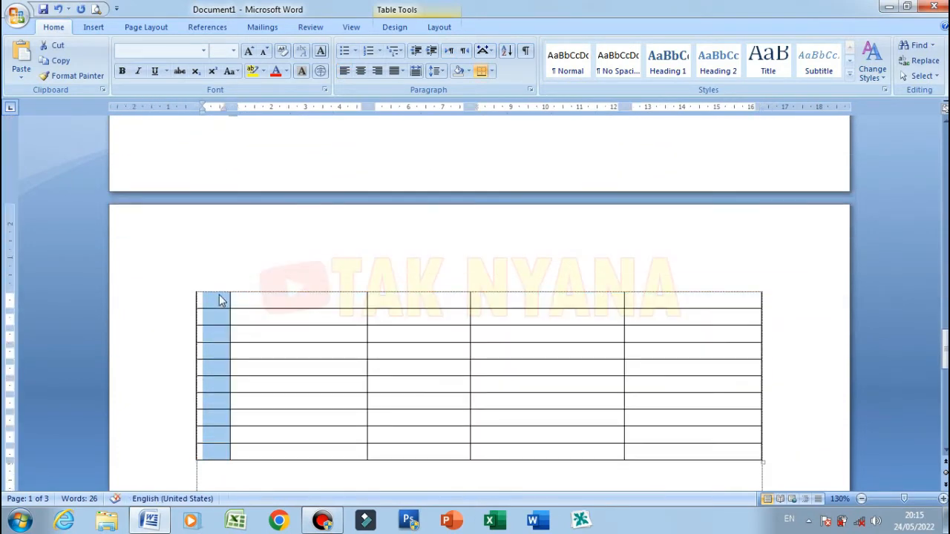
{"action": "right_click", "coordinate": [221, 300]}
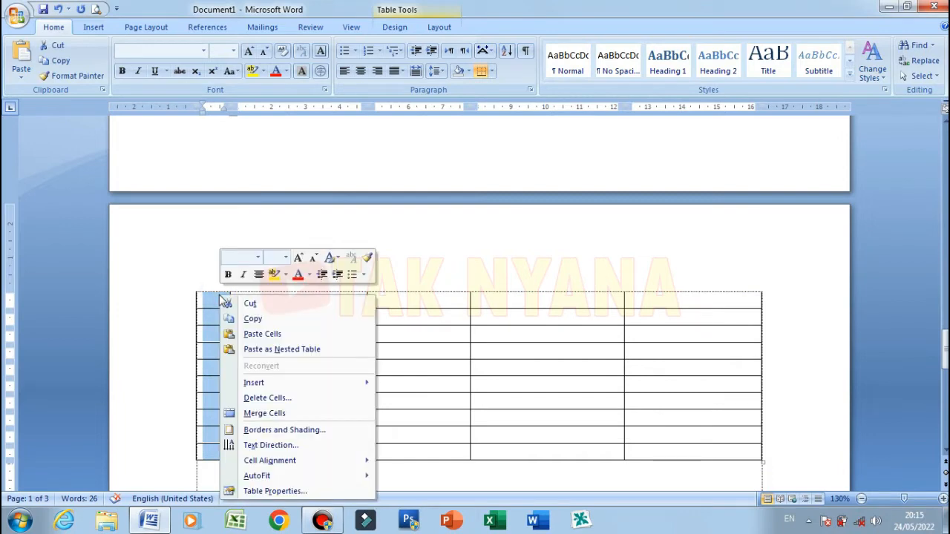
{"action": "left_click", "coordinate": [277, 335]}
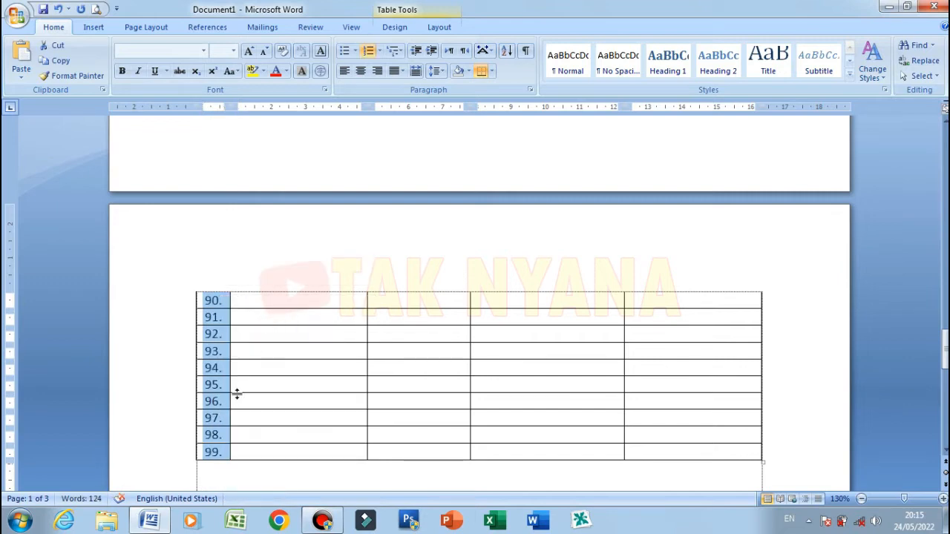
Insert an empty row above the second participant's row and another one directly below that participant's row.
{"action": "scroll", "coordinate": [322, 430], "scroll_direction": "up", "scroll_amount": 8}
{"action": "scroll", "coordinate": [325, 428], "scroll_direction": "up", "scroll_amount": 20}
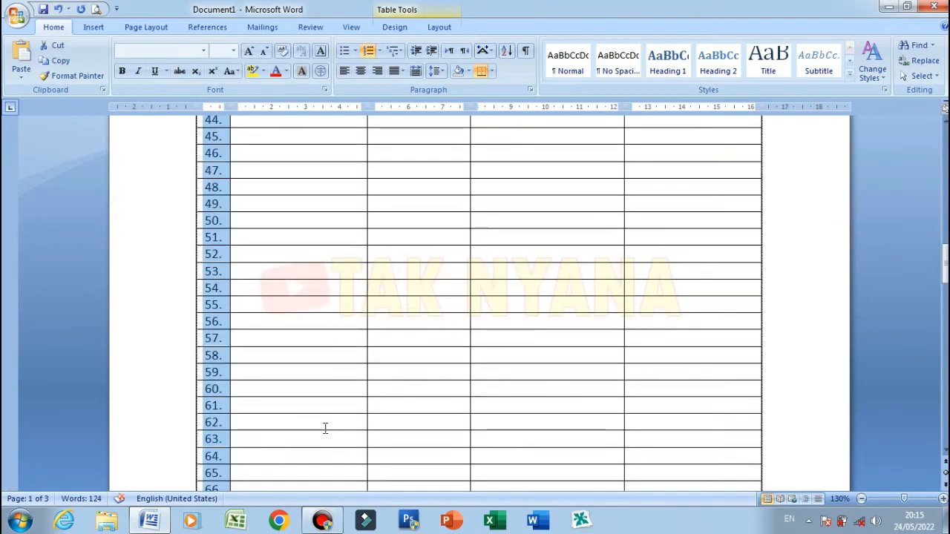
{"action": "scroll", "coordinate": [324, 426], "scroll_direction": "up", "scroll_amount": 3}
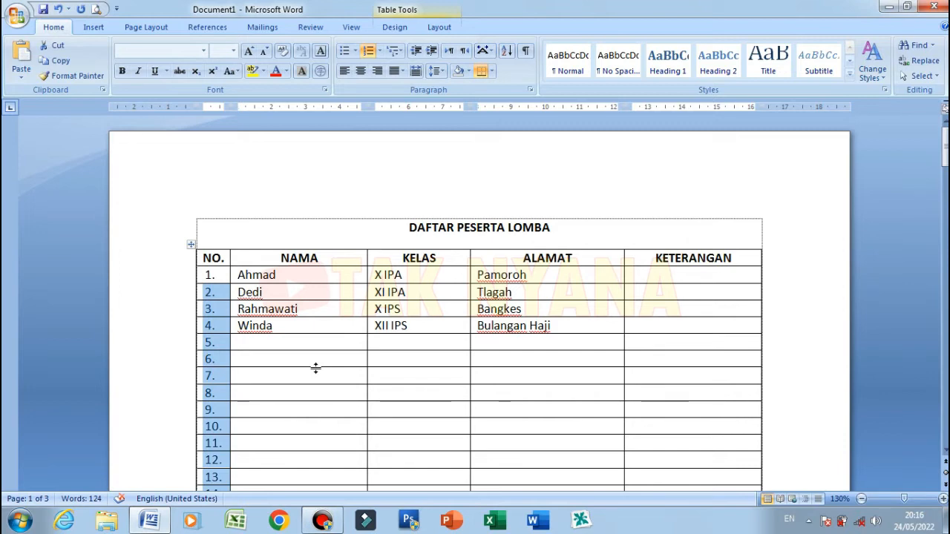
{"action": "left_click", "coordinate": [285, 296]}
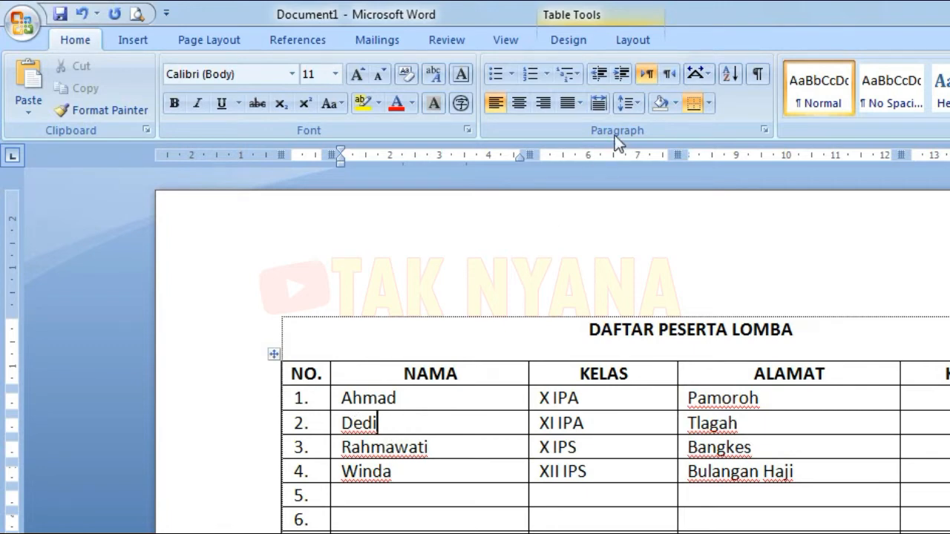
{"action": "left_click", "coordinate": [633, 41]}
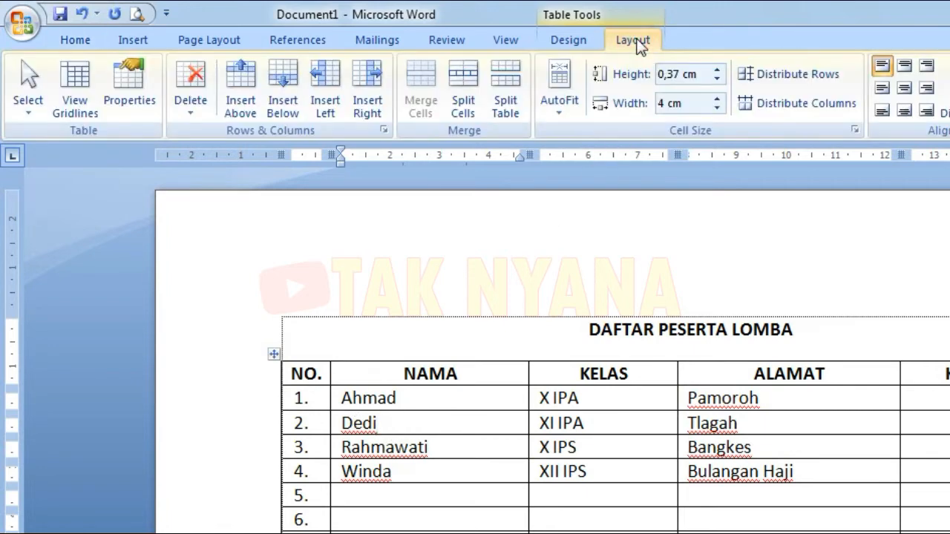
{"action": "left_click", "coordinate": [240, 102]}
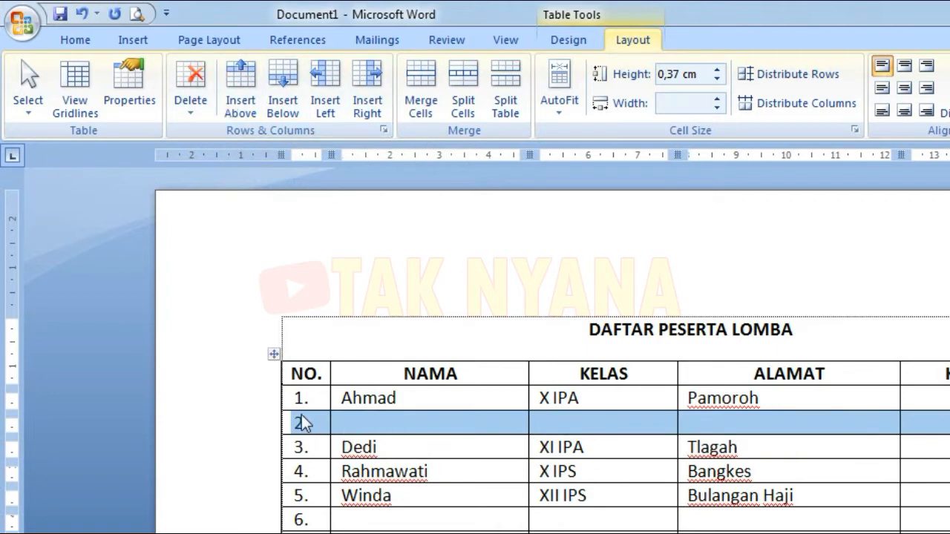
{"action": "left_click", "coordinate": [397, 449]}
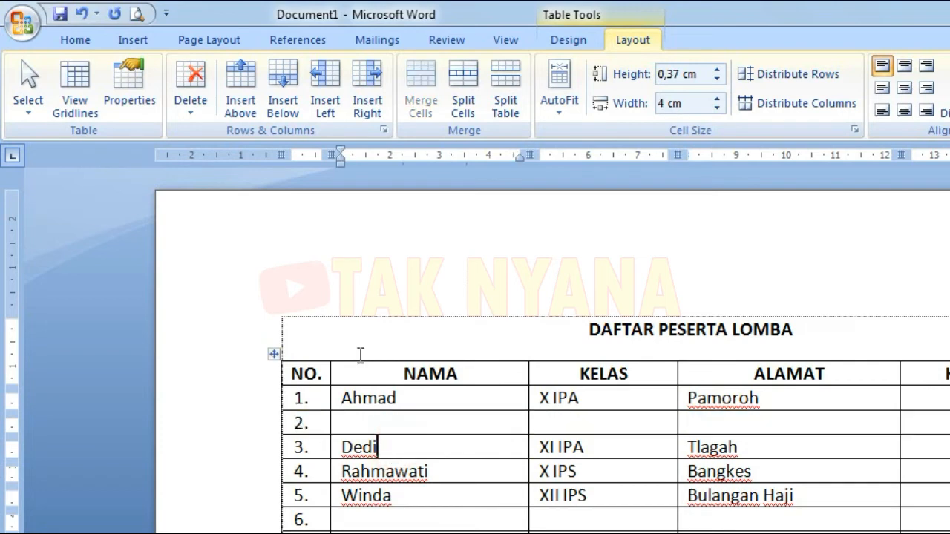
{"action": "left_click", "coordinate": [282, 105]}
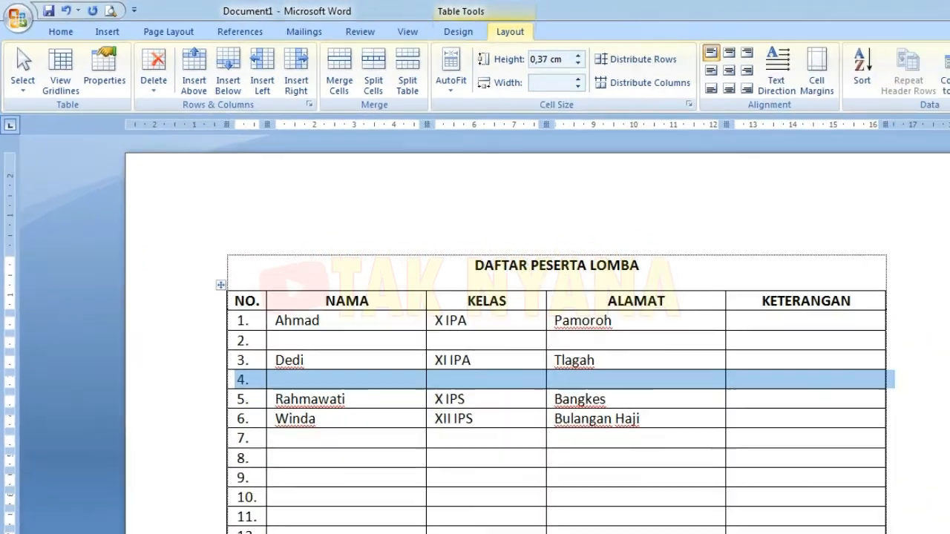
Append new automatically numbered rows at the end of the table, from 102 to 117.
{"action": "scroll", "coordinate": [479, 334], "scroll_direction": "down", "scroll_amount": 20}
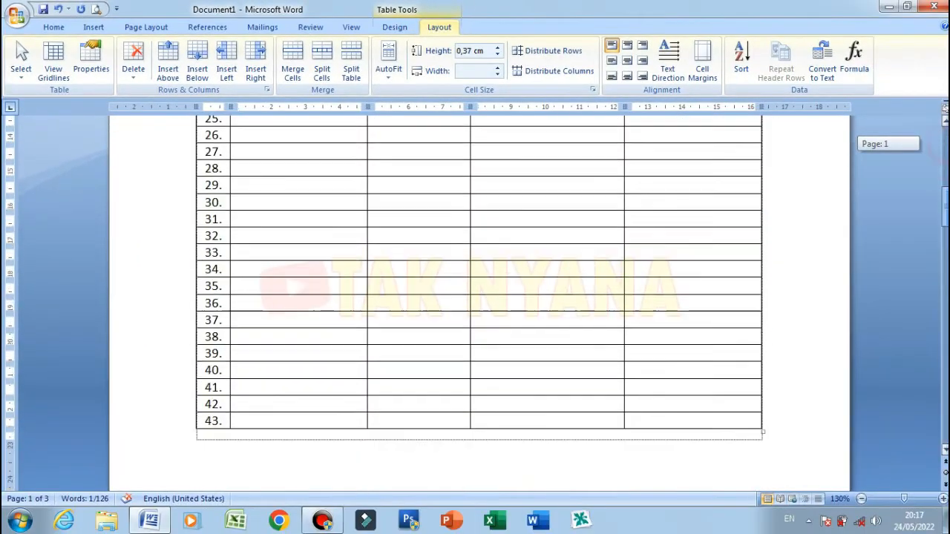
{"action": "mouse_move", "coordinate": [945, 350]}
{"action": "left_mouse_down"}
{"action": "mouse_move", "coordinate": [945, 420]}
{"action": "mouse_move", "coordinate": [945, 356]}
{"action": "mouse_move", "coordinate": [946, 368]}
{"action": "left_mouse_up"}
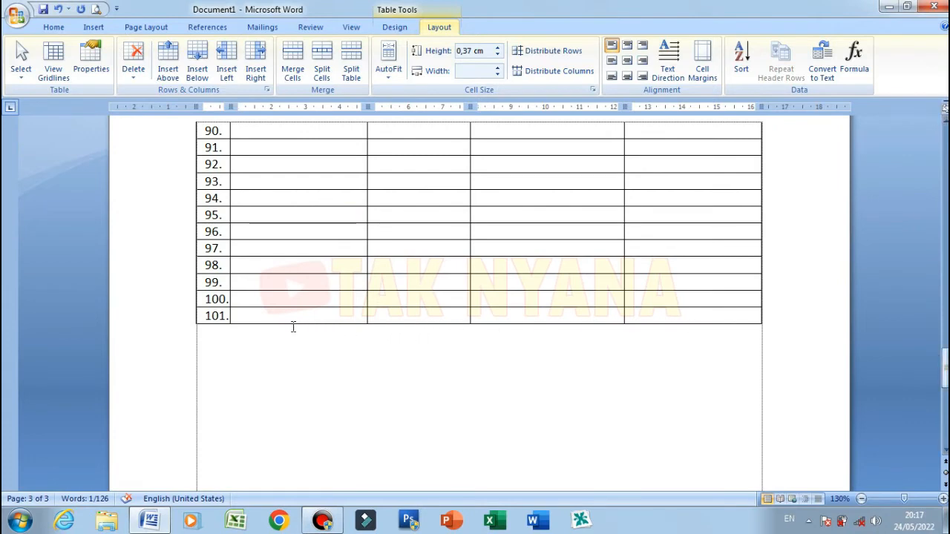
{"action": "left_click", "coordinate": [256, 314]}
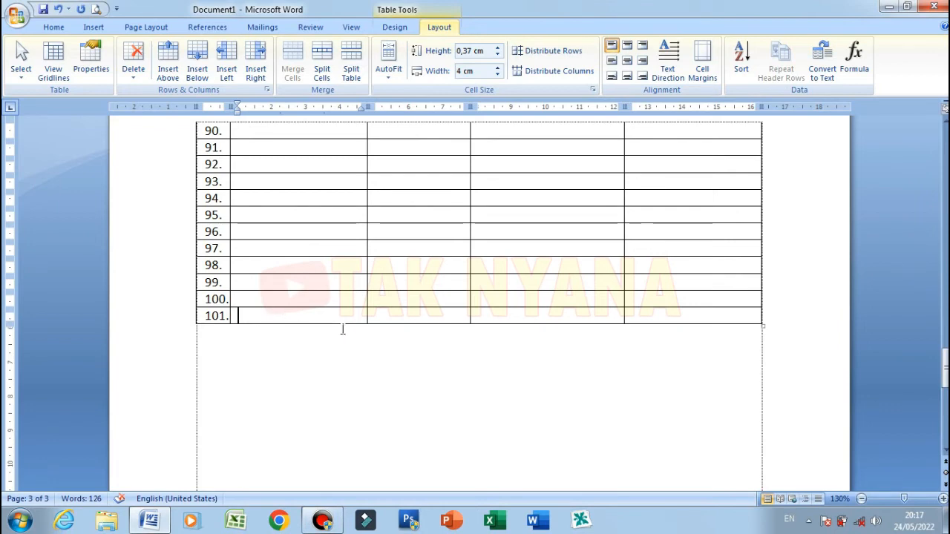
{"action": "key", "text": "Tab"}
{"action": "key", "text": "Tab"}
{"action": "key", "text": "Tab"}
{"action": "key", "text": "Tab"}
{"action": "key", "text": "Tab"}
{"action": "key", "text": "Tab"}
{"action": "key", "text": "Tab"}
{"action": "key", "text": "Tab"}
{"action": "key", "text": "Tab"}
{"action": "key", "text": "Tab"}
{"action": "key", "text": "Tab"}
{"action": "key", "text": "Tab"}
{"action": "key", "text": "Tab"}
{"action": "key", "text": "Tab"}
{"action": "key", "text": "Tab"}
{"action": "key", "text": "Tab"}
{"action": "key", "text": "Tab"}
{"action": "key", "text": "Tab"}
{"action": "key", "text": "Tab"}
{"action": "key", "text": "Tab"}
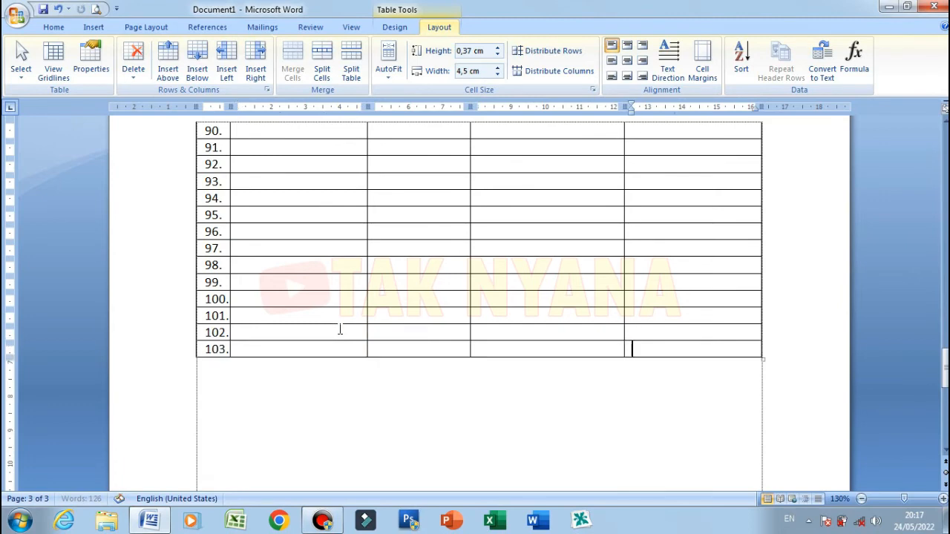
{"action": "key", "text": "Tab"}
{"action": "key", "text": "Tab"}
{"action": "key", "text": "Tab"}
{"action": "key", "text": "Tab"}
{"action": "key", "text": "Tab"}
{"action": "key", "text": "Tab"}
{"action": "key", "text": "Tab"}
{"action": "key", "text": "Tab"}
{"action": "key", "text": "Tab"}
{"action": "key", "text": "Tab"}
{"action": "key", "text": "Tab"}
{"action": "key", "text": "Tab"}
{"action": "key", "text": "Tab"}
{"action": "key", "text": "Tab"}
{"action": "key", "text": "Tab"}
{"action": "key", "text": "Tab"}
{"action": "key", "text": "Tab"}
{"action": "key", "text": "Tab"}
{"action": "key", "text": "Tab"}
{"action": "key", "text": "Tab"}
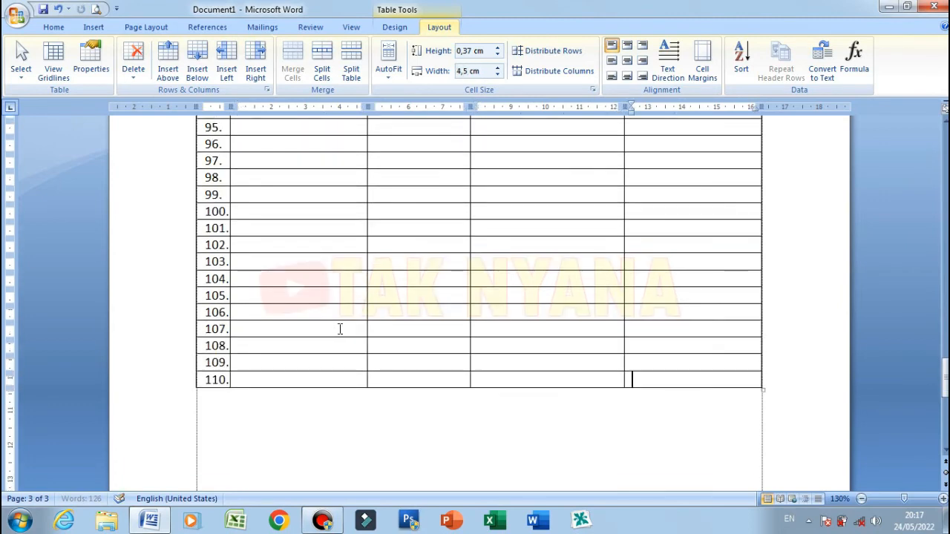
{"action": "key", "text": "Tab"}
{"action": "key", "text": "Tab"}
{"action": "key", "text": "Tab"}
{"action": "key", "text": "Tab"}
{"action": "key", "text": "Tab"}
{"action": "key", "text": "Tab"}
{"action": "key", "text": "Tab"}
{"action": "key", "text": "Tab"}
{"action": "key", "text": "Tab"}
{"action": "key", "text": "Tab"}
{"action": "key", "text": "Tab"}
{"action": "key", "text": "Tab"}
{"action": "key", "text": "Tab"}
{"action": "key", "text": "Tab"}
{"action": "key", "text": "Tab"}
{"action": "key", "text": "Tab"}
{"action": "key", "text": "Tab"}
{"action": "key", "text": "Tab"}
{"action": "key", "text": "Tab"}
{"action": "key", "text": "Tab"}
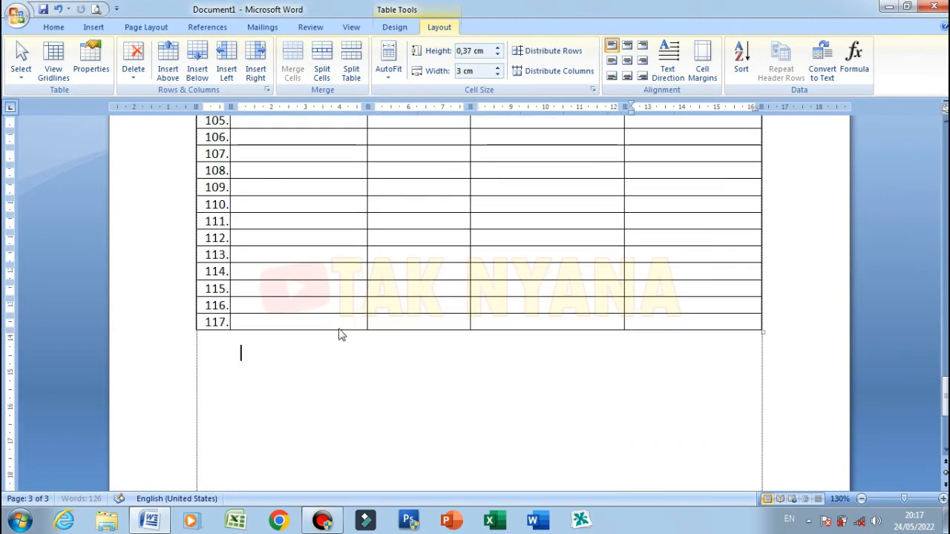
Extend the end of the participant table with more automatically numbered rows, from 118 to 130.
{"action": "key", "text": "Tab"}
{"action": "key", "text": "Tab"}
{"action": "key", "text": "Tab"}
{"action": "key", "text": "Tab"}
{"action": "key", "text": "Tab"}
{"action": "key", "text": "Tab"}
{"action": "key", "text": "Tab"}
{"action": "key", "text": "Tab"}
{"action": "key", "text": "Tab"}
{"action": "key", "text": "Tab"}
{"action": "key", "text": "Tab"}
{"action": "key", "text": "Tab"}
{"action": "key", "text": "Tab"}
{"action": "key", "text": "Tab"}
{"action": "key", "text": "Tab"}
{"action": "key", "text": "Tab"}
{"action": "key", "text": "Tab"}
{"action": "key", "text": "Tab"}
{"action": "key", "text": "Tab"}
{"action": "key", "text": "Tab"}
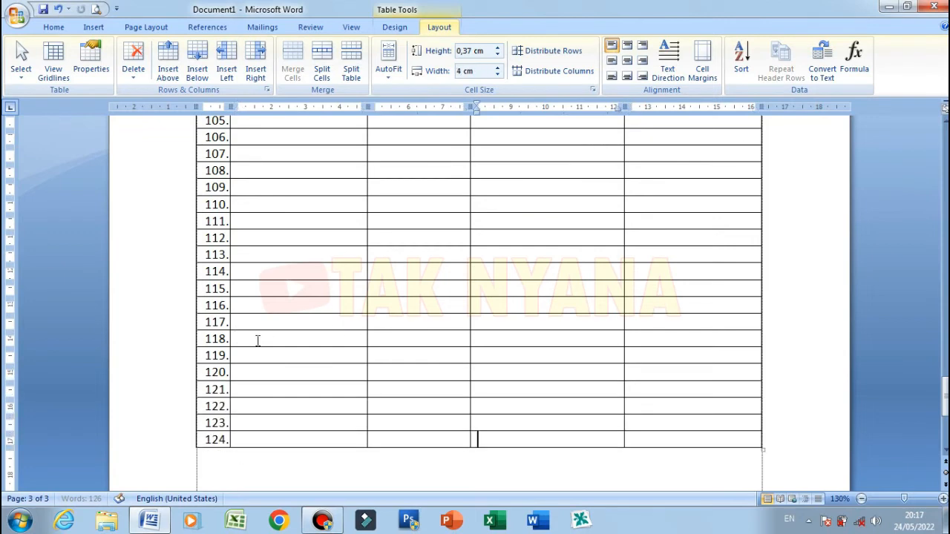
{"action": "key", "text": "Tab"}
{"action": "key", "text": "Tab"}
{"action": "key", "text": "Tab"}
{"action": "key", "text": "Tab"}
{"action": "key", "text": "Tab"}
{"action": "key", "text": "Tab"}
{"action": "key", "text": "Tab"}
{"action": "key", "text": "Tab"}
{"action": "key", "text": "Tab"}
{"action": "key", "text": "Tab"}
{"action": "key", "text": "Tab"}
{"action": "key", "text": "Tab"}
{"action": "key", "text": "Tab"}
{"action": "key", "text": "Tab"}
{"action": "key", "text": "Tab"}
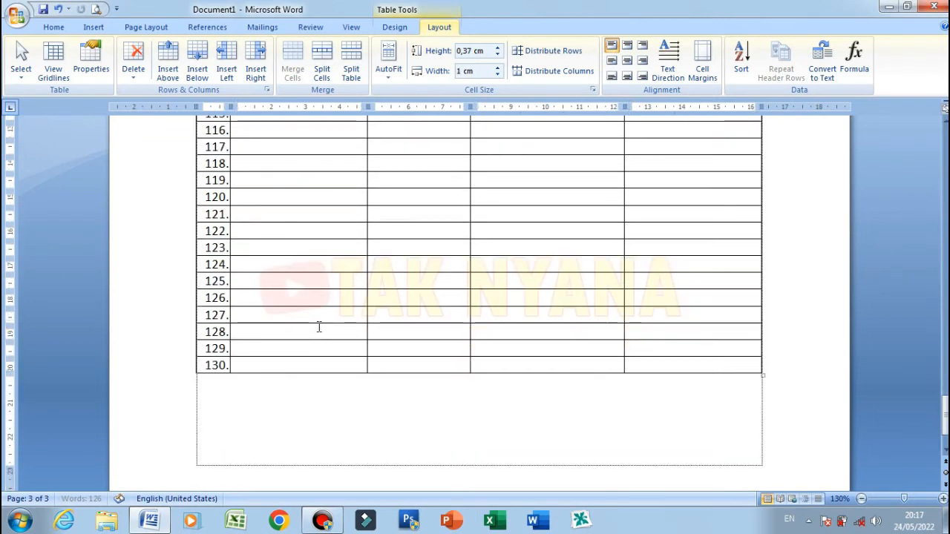
{"action": "scroll", "coordinate": [318, 326], "scroll_direction": "up", "scroll_amount": 10}
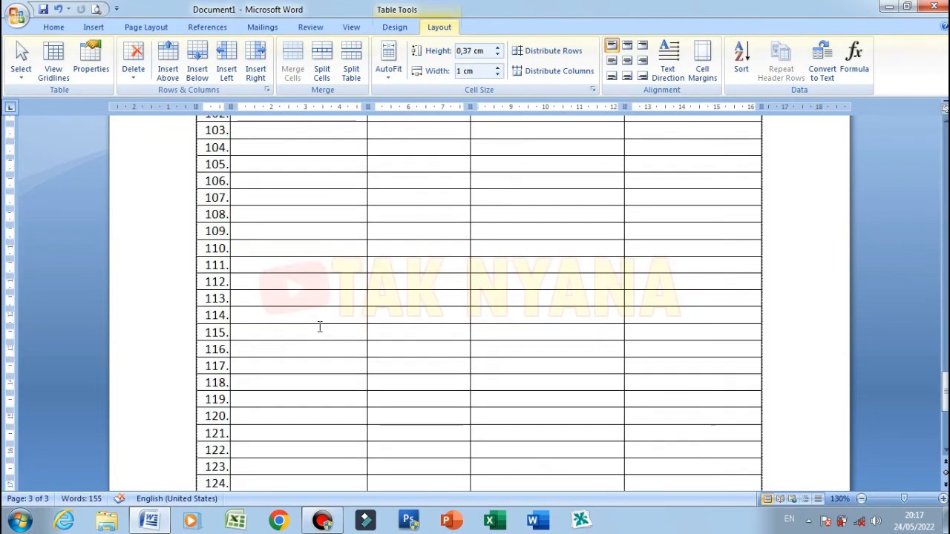
{"action": "left_click_drag", "start_coordinate": [944, 364], "coordinate": [945, 132]}
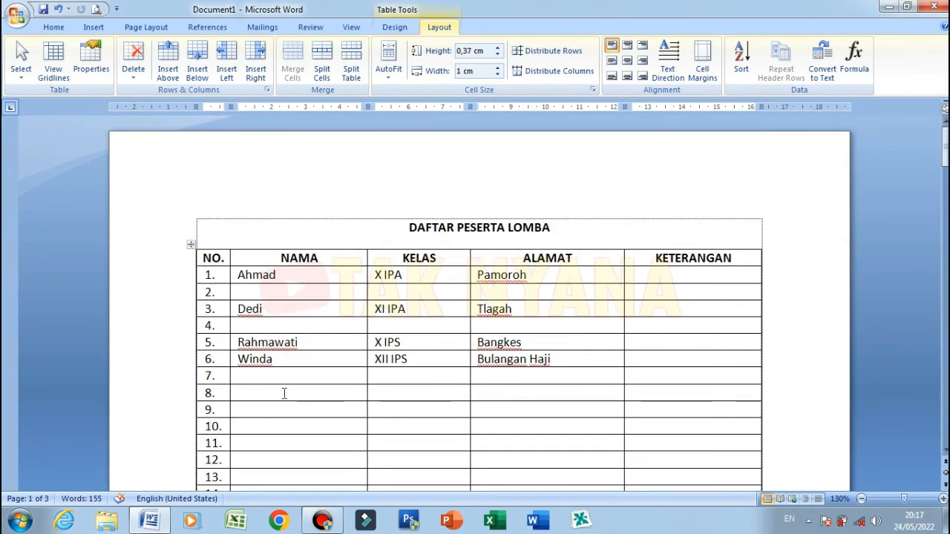